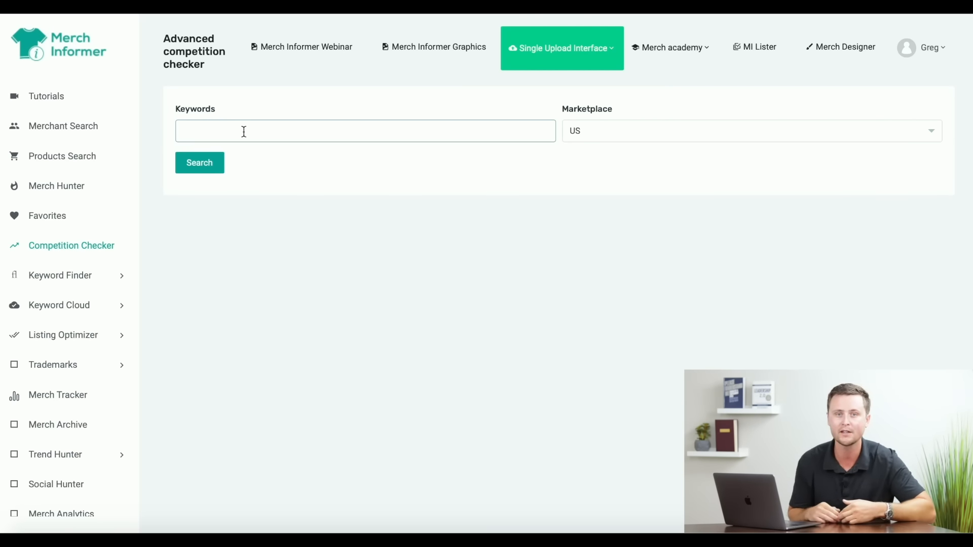
# Check the US marketplace competition for the keyword tacos and for the exact phrase "van life".
pyautogui.write('tacos')
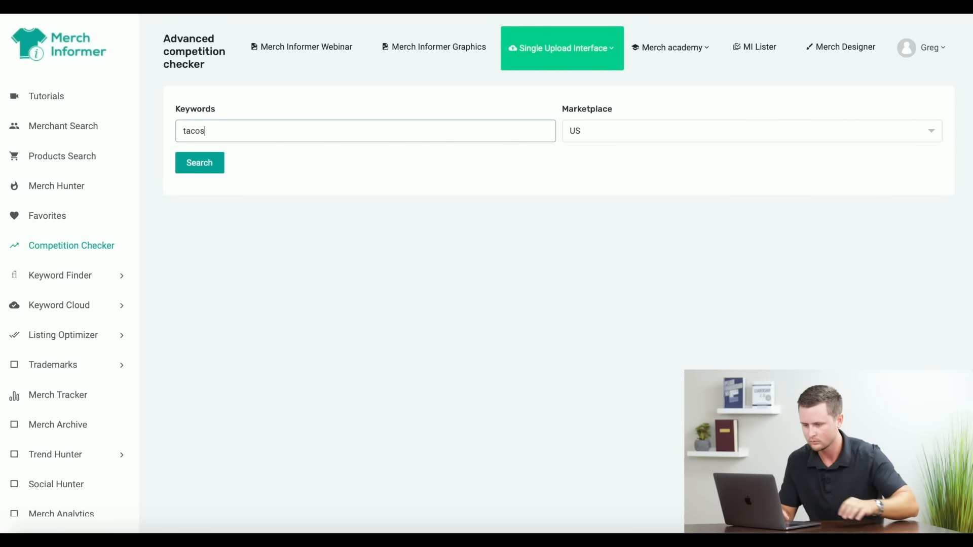
pyautogui.click(210, 170)
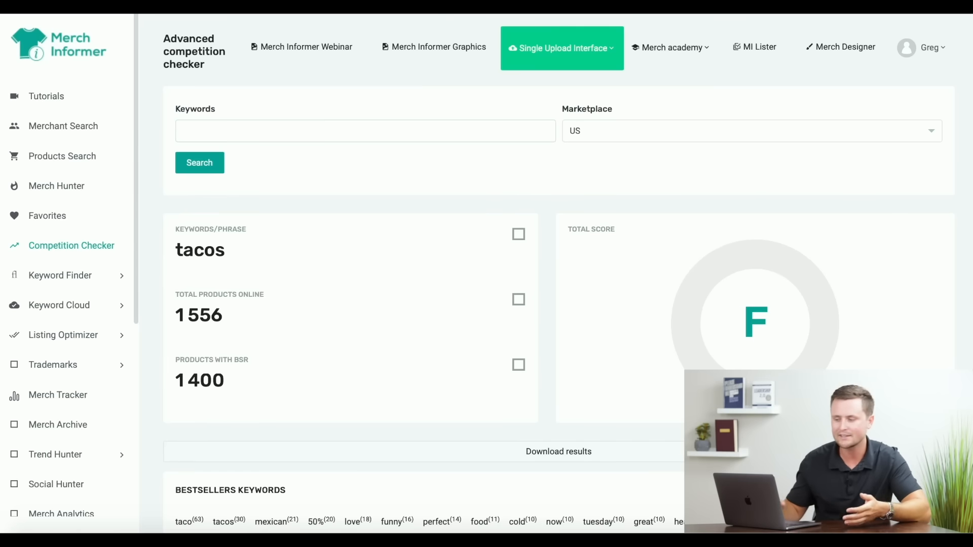
pyautogui.click(283, 136)
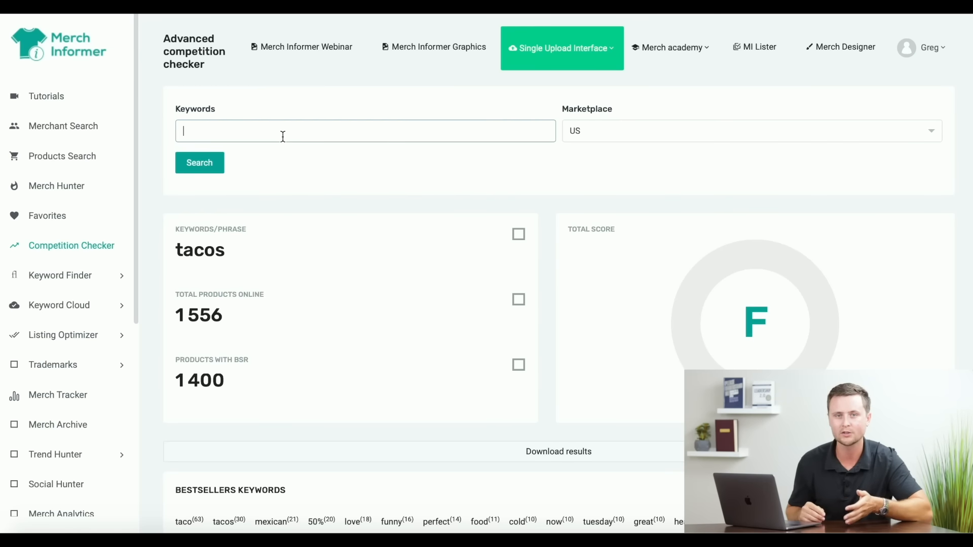
pyautogui.write('"van life"')
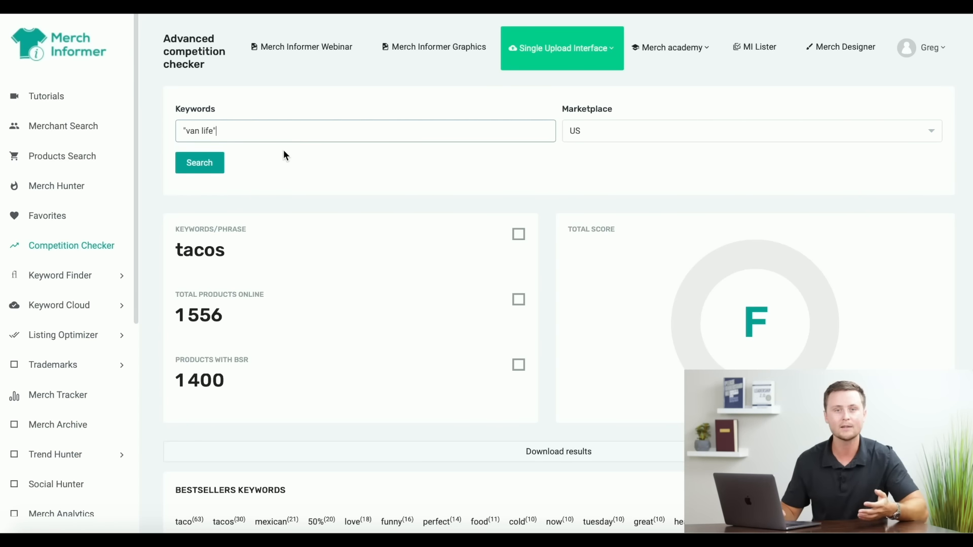
pyautogui.click(208, 164)
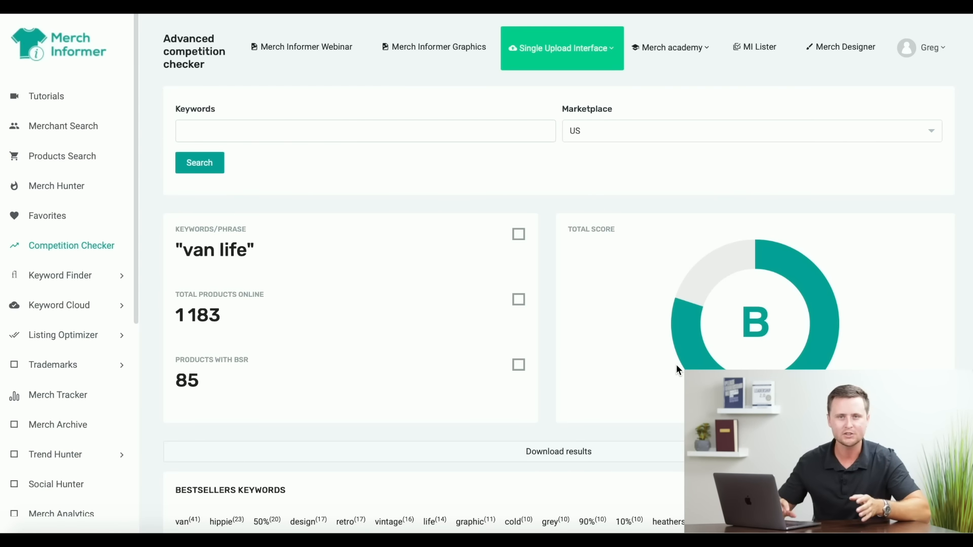
# Examine the bestseller keywords and the top-selling shirts with their sales ranks for "van life".
pyautogui.scroll(-5, 677, 366)
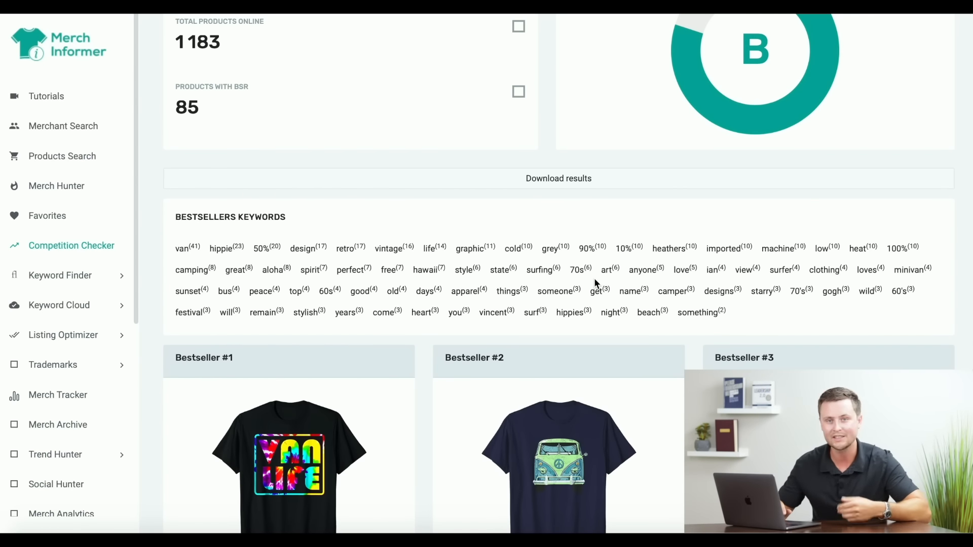
pyautogui.scroll(-4, 595, 283)
pyautogui.scroll(-12, 597, 283)
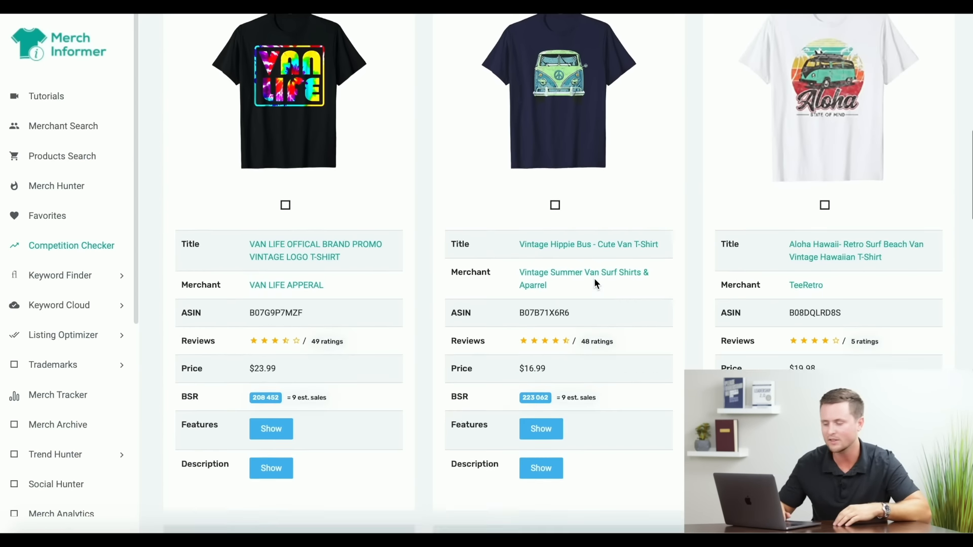
pyautogui.scroll(-6, 687, 349)
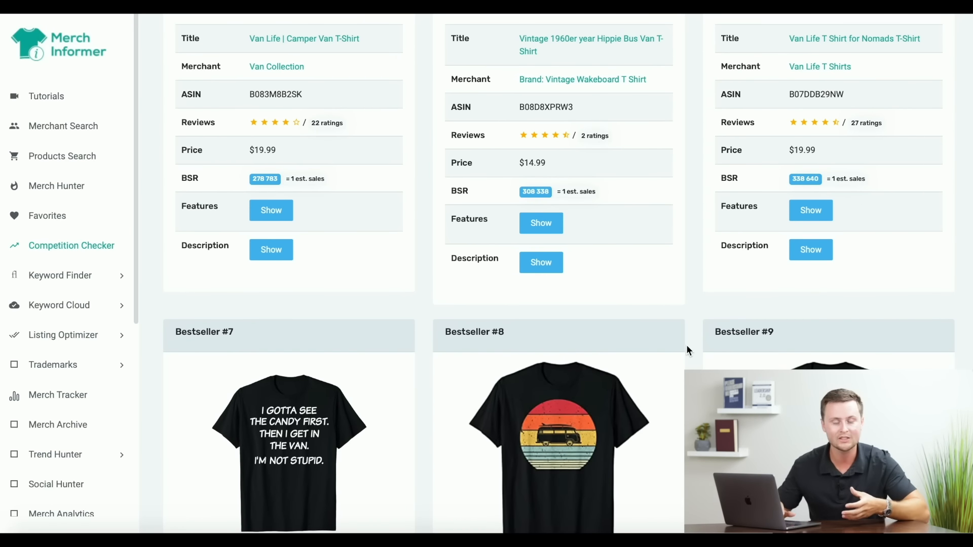
pyautogui.scroll(17, 687, 346)
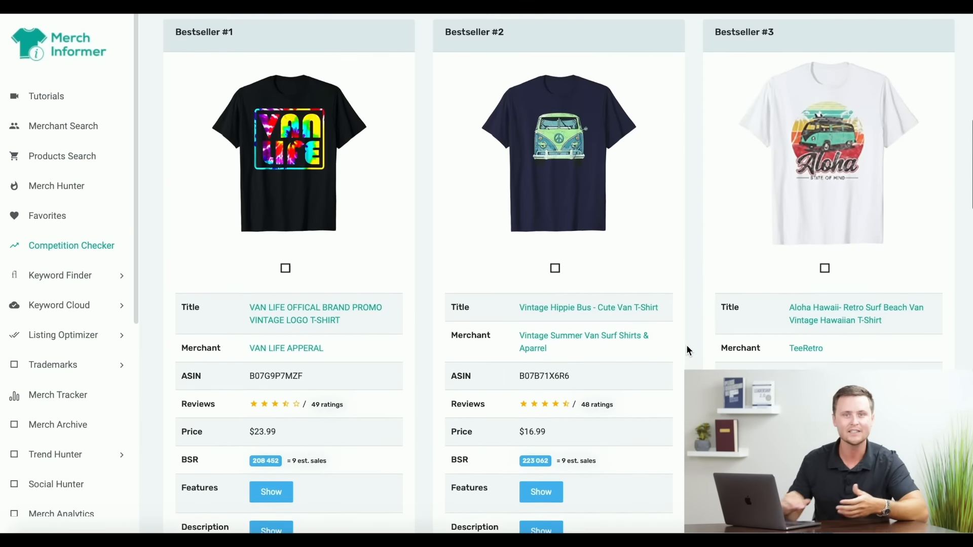
pyautogui.scroll(3, 688, 350)
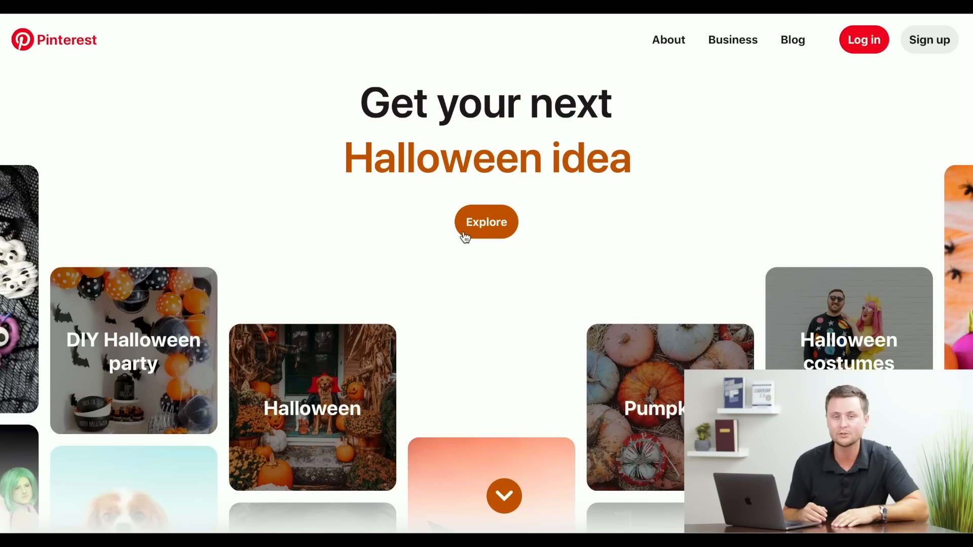
# Switch to Pinterest, enter its explore page and search for "van life shirt".
pyautogui.click(498, 234)
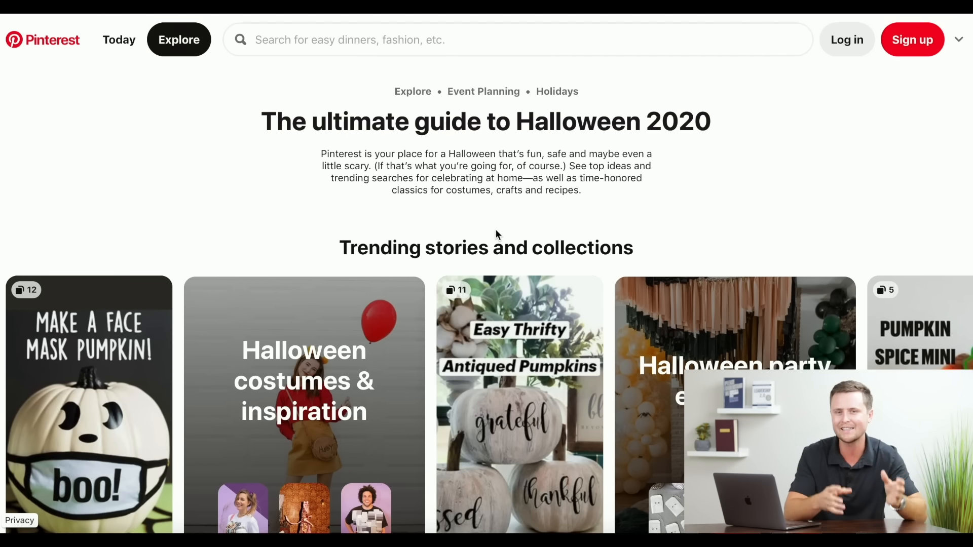
pyautogui.click(340, 41)
pyautogui.write('van life shirt')
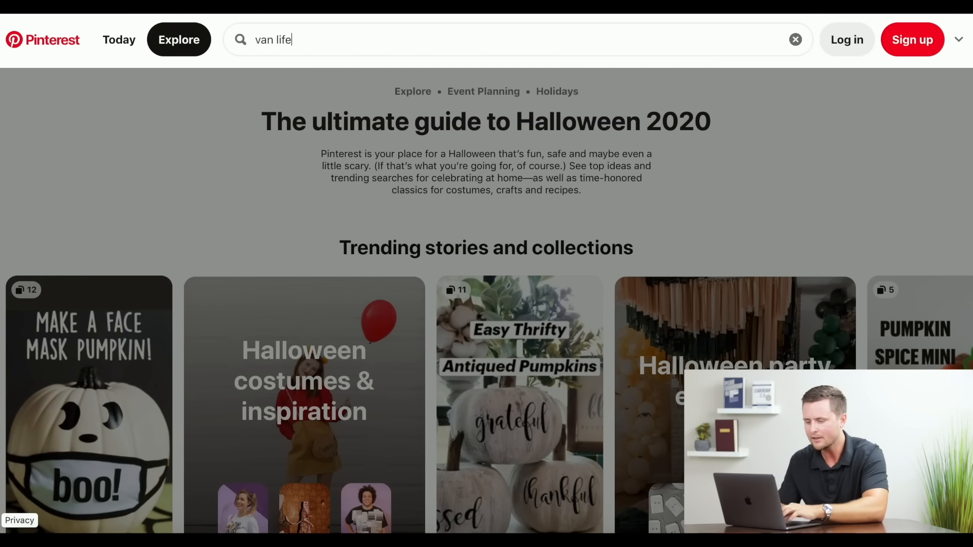
pyautogui.press('Return')
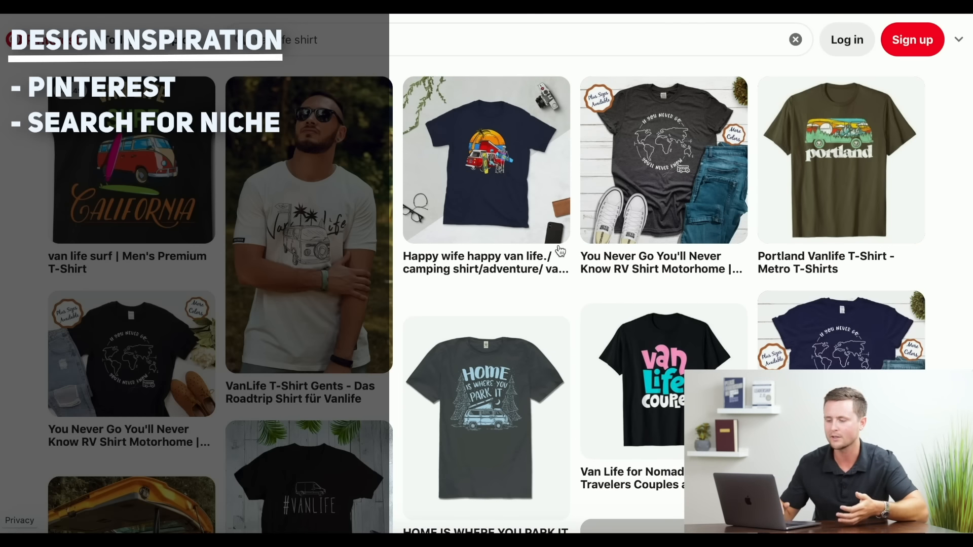
# Look through the van life shirt pins for design inspiration.
pyautogui.scroll(-3, 399, 112)
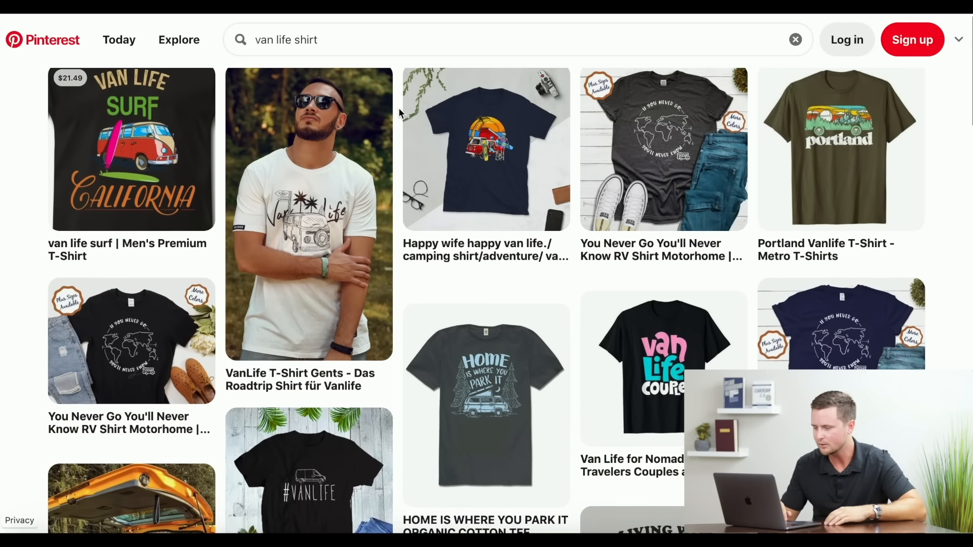
pyautogui.scroll(-2, 400, 108)
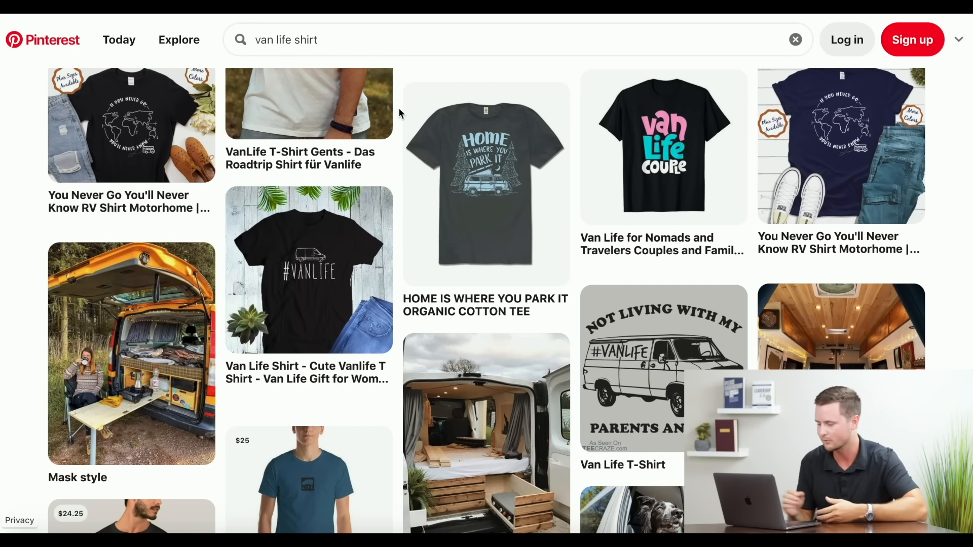
pyautogui.scroll(-2, 399, 111)
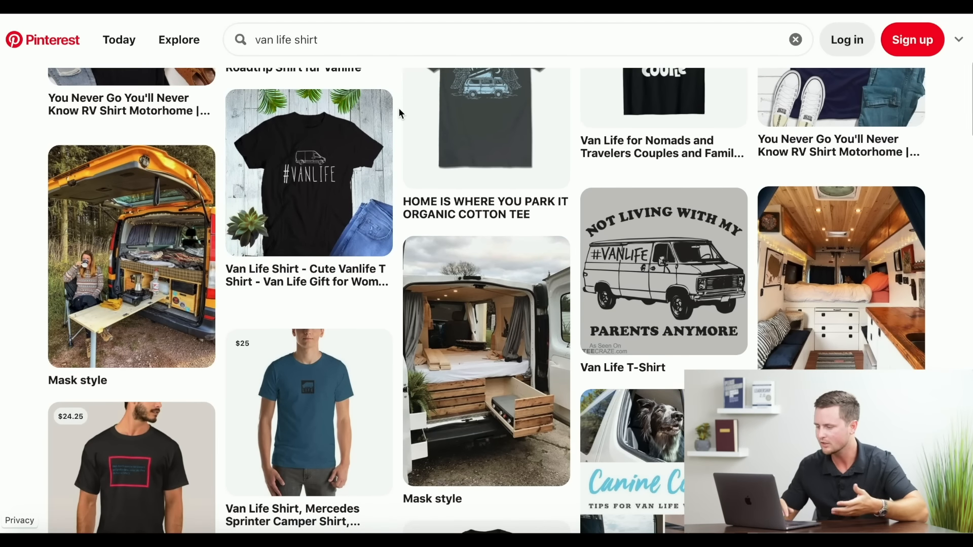
pyautogui.scroll(-6, 399, 113)
pyautogui.scroll(-2, 399, 107)
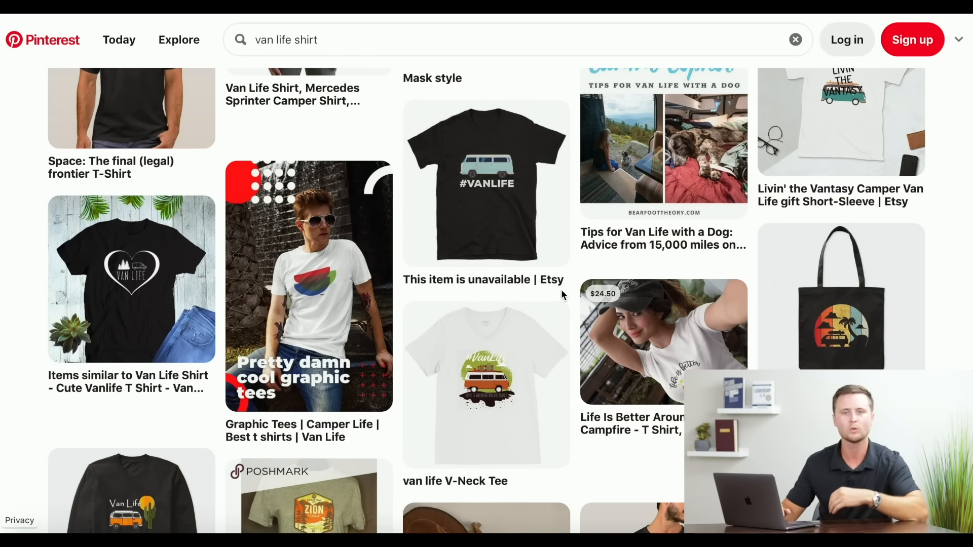
pyautogui.scroll(2, 564, 295)
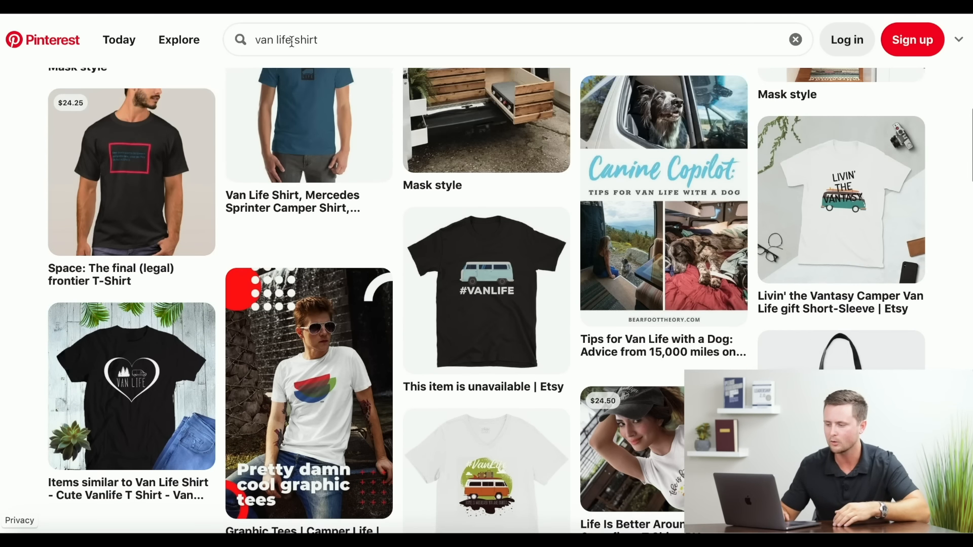
# Replace "van life" with "camping" in the Pinterest search and run it.
pyautogui.moveTo(293, 40); pyautogui.dragTo(249, 40)
pyautogui.write('camping')
pyautogui.press('Return')
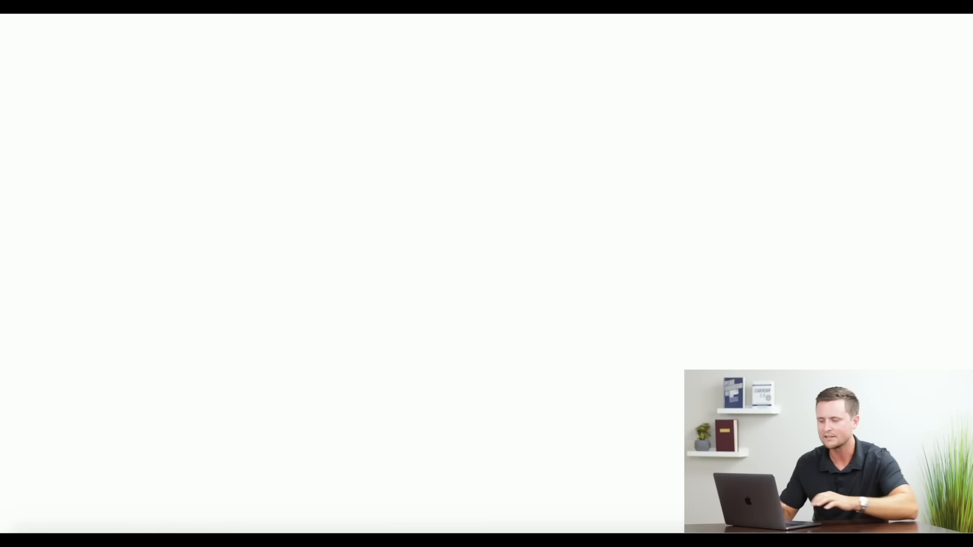
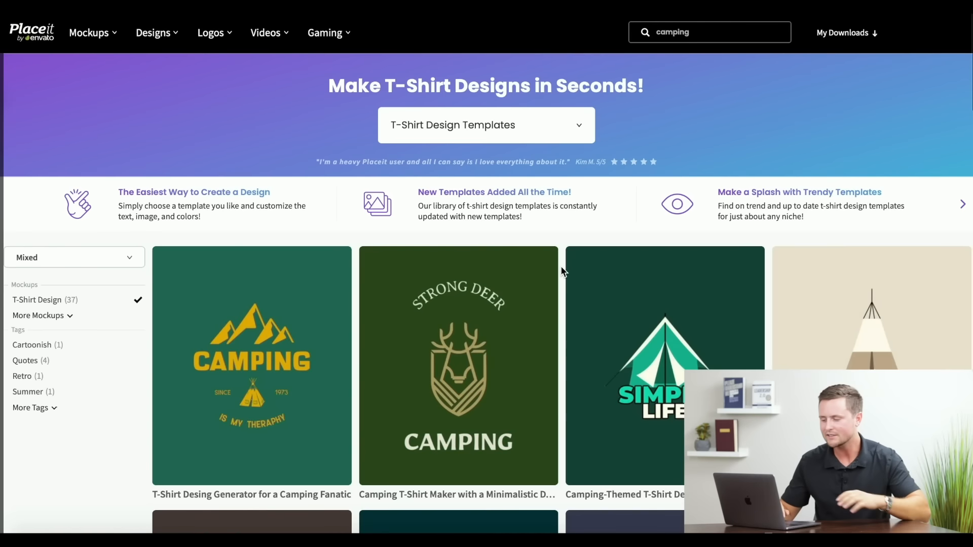
# Browse the camping T-shirt design templates on Placeit and open the green "Simple Life" tent template.
pyautogui.scroll(-13, 561, 271)
pyautogui.scroll(-5, 561, 265)
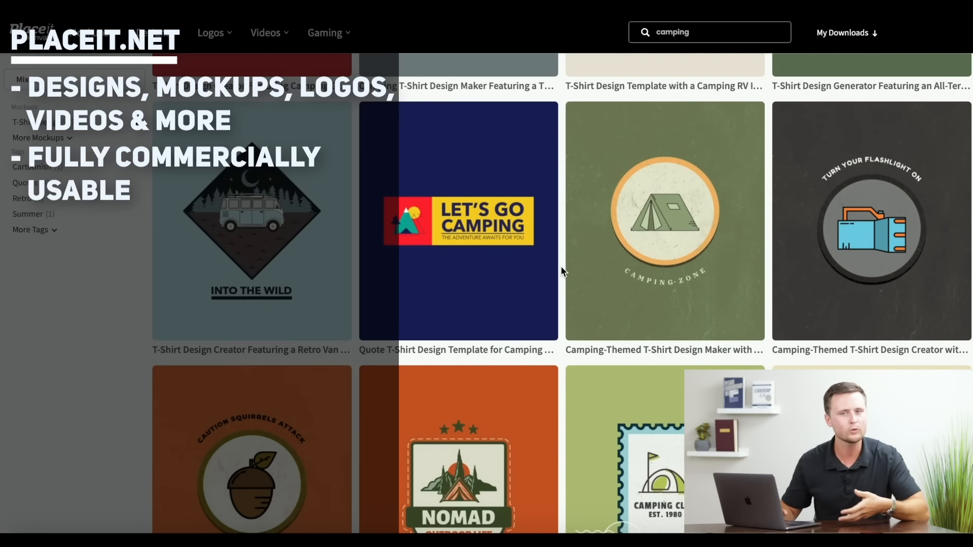
pyautogui.scroll(17, 561, 266)
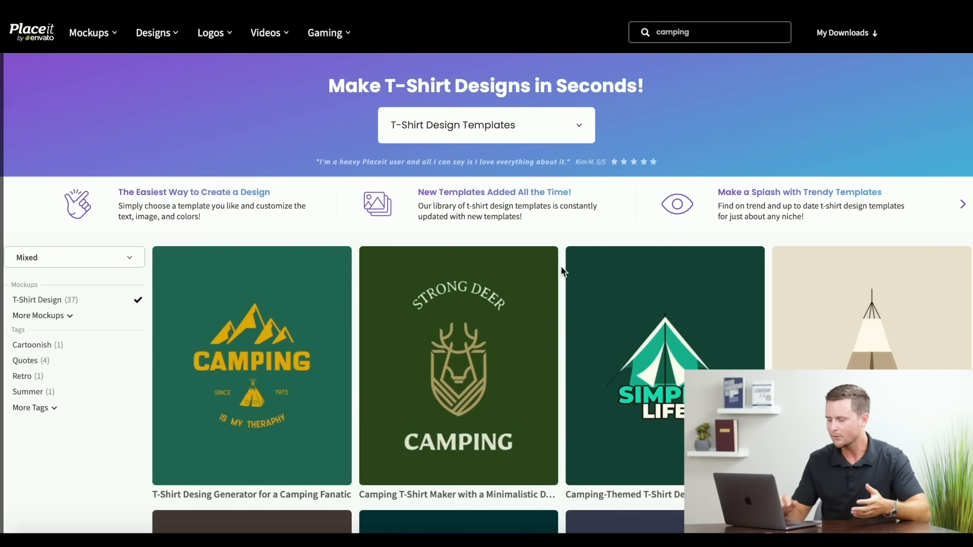
pyautogui.scroll(-2, 561, 266)
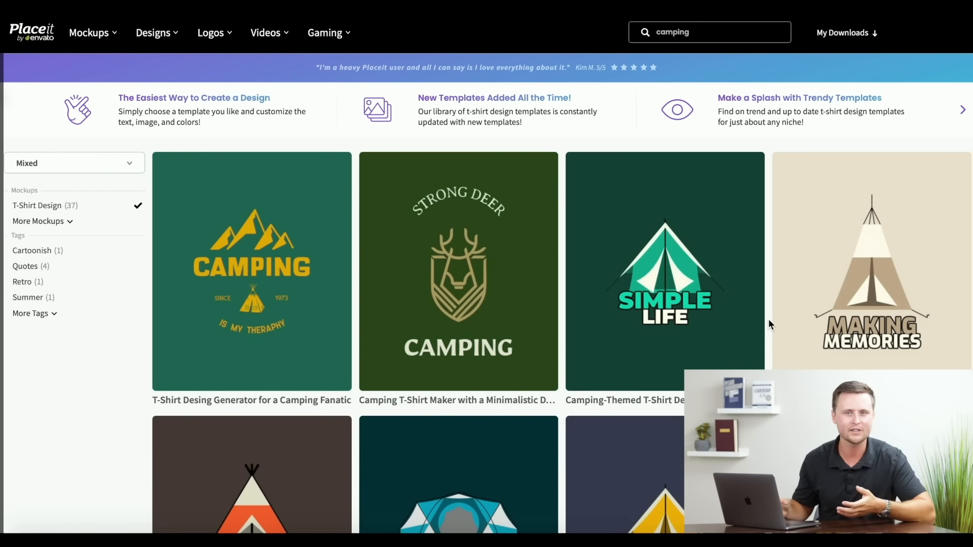
pyautogui.click(694, 305)
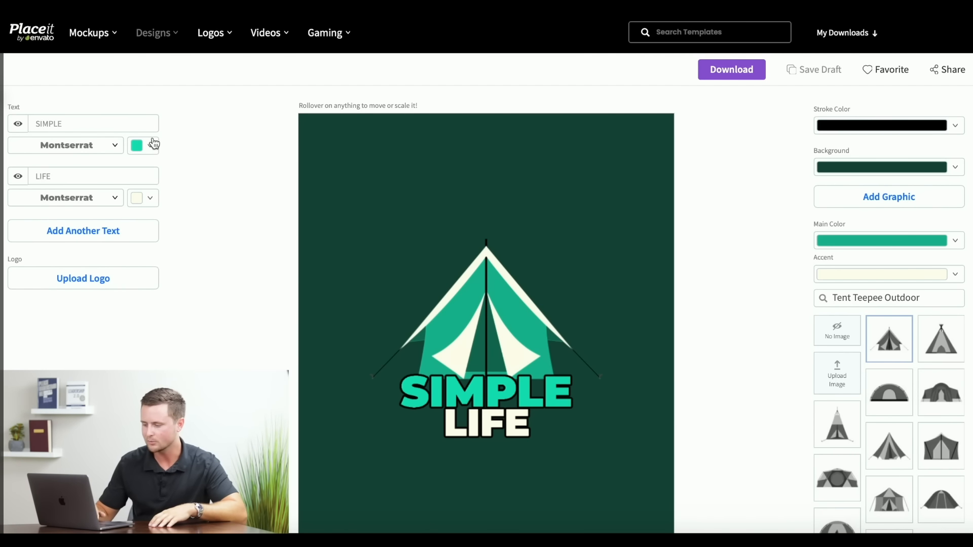
# Change the design's first text line to KEEP IT and the second line to SIMPLE.
pyautogui.doubleClick(98, 126)
pyautogui.write('KEEP IT')
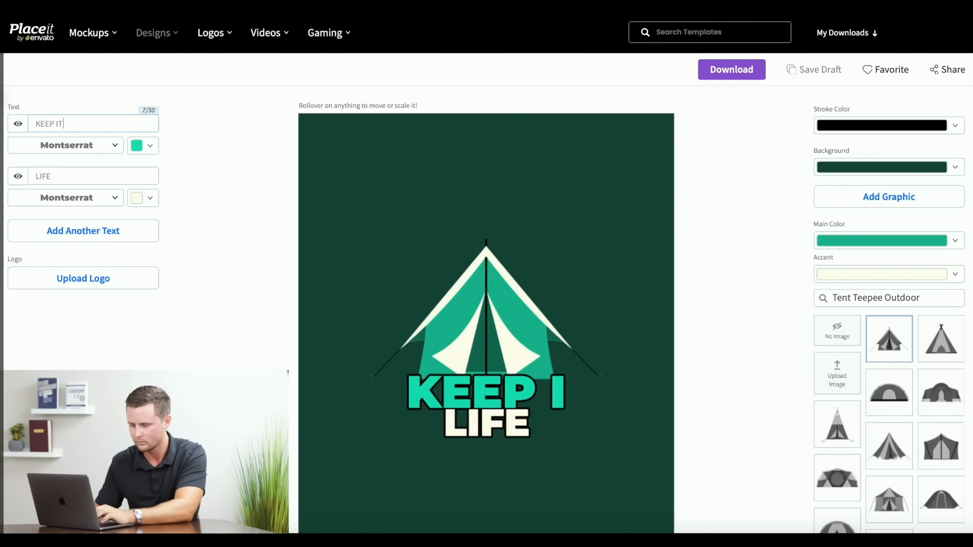
pyautogui.doubleClick(62, 176)
pyautogui.write('SIMPLE')
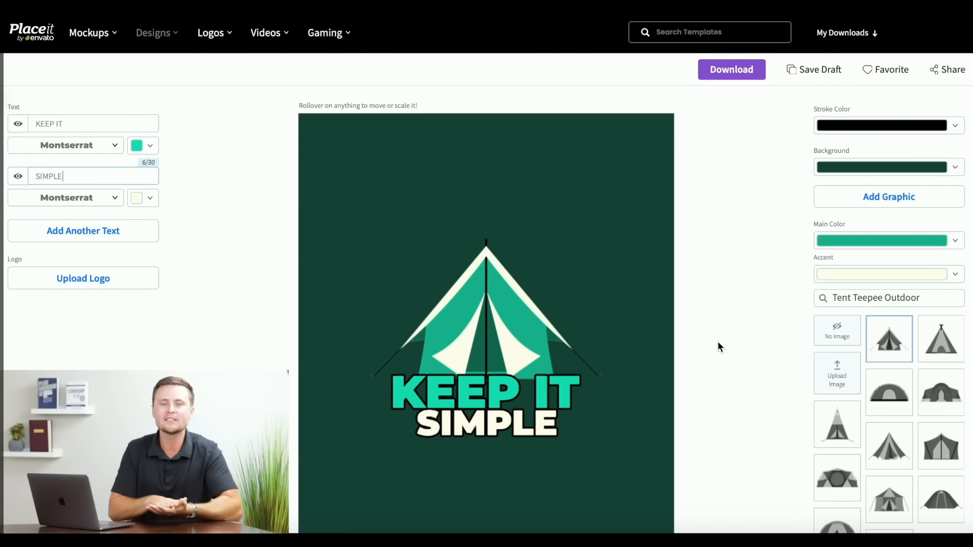
# Search the graphics for CAMPER and replace the tent with the retro van carrying a surfboard.
pyautogui.scroll(-2, 718, 346)
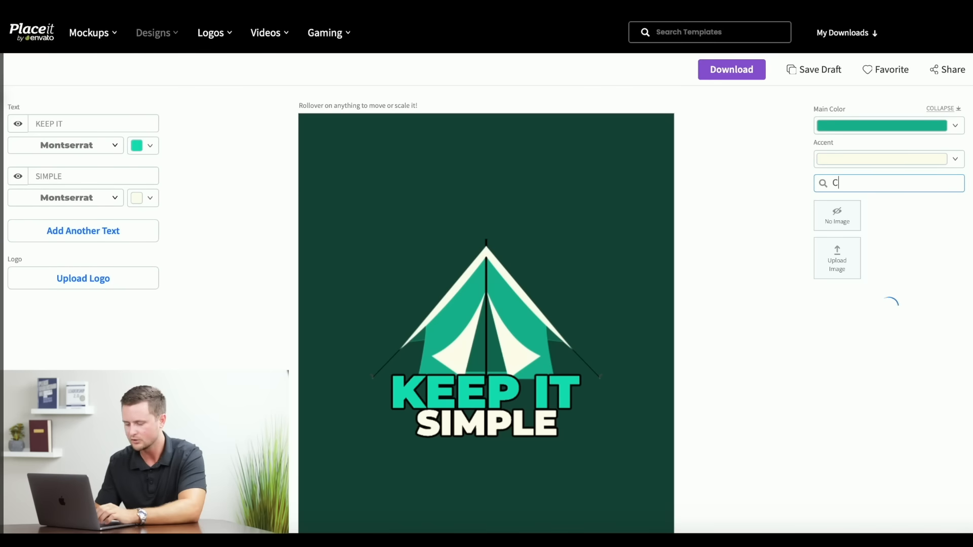
pyautogui.write('CAMPER')
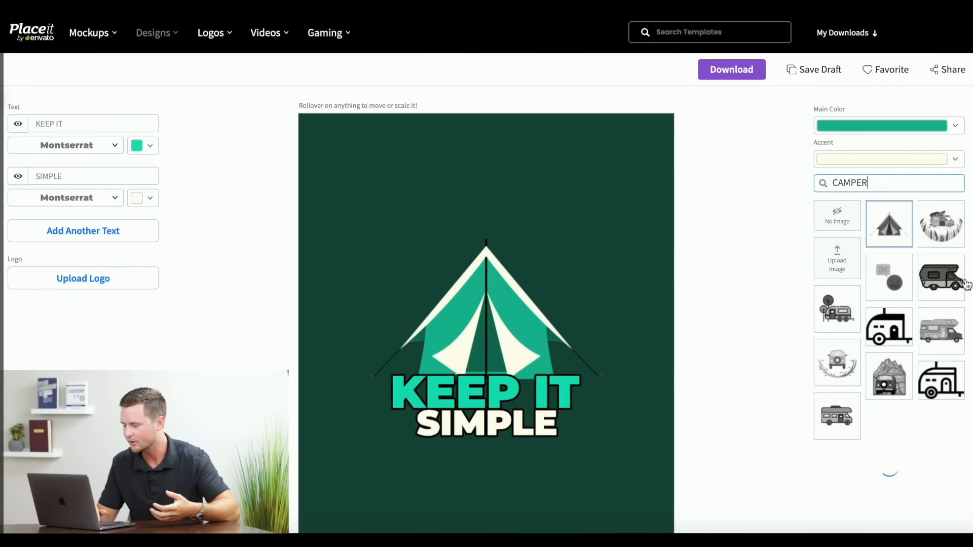
pyautogui.scroll(-3, 914, 342)
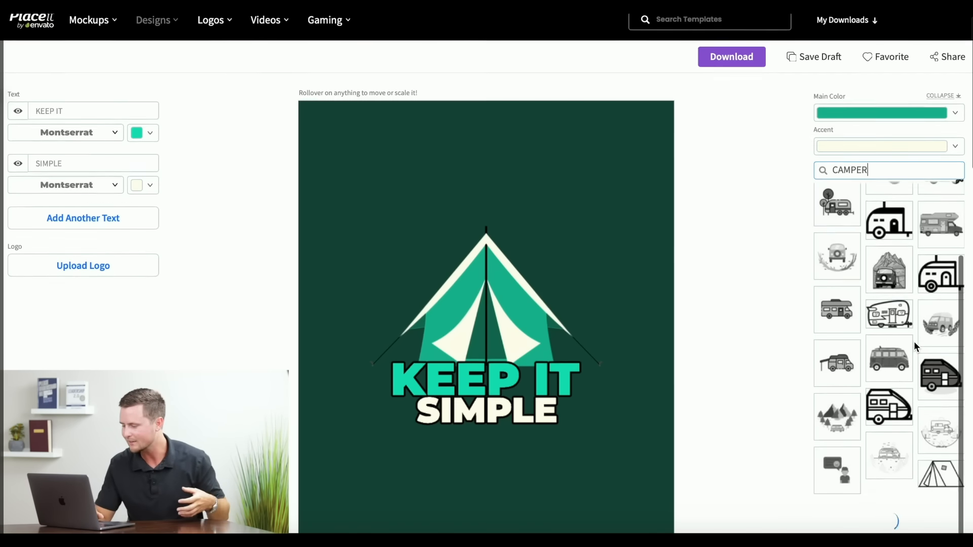
pyautogui.scroll(-5, 935, 349)
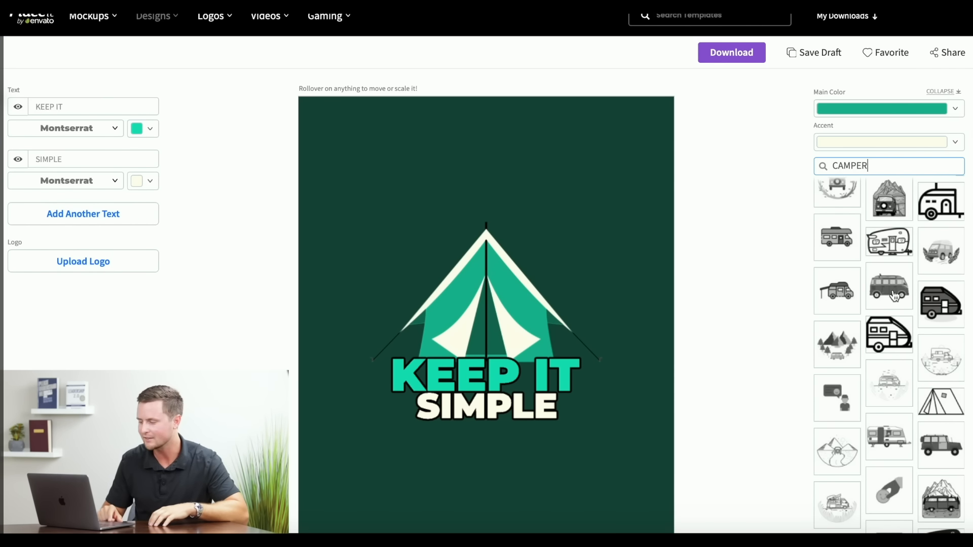
pyautogui.click(894, 297)
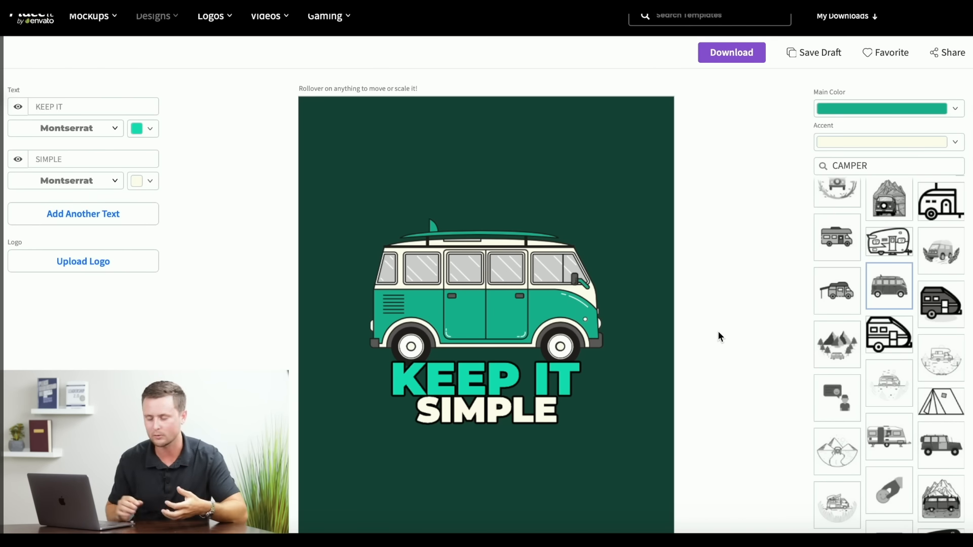
pyautogui.click(704, 291)
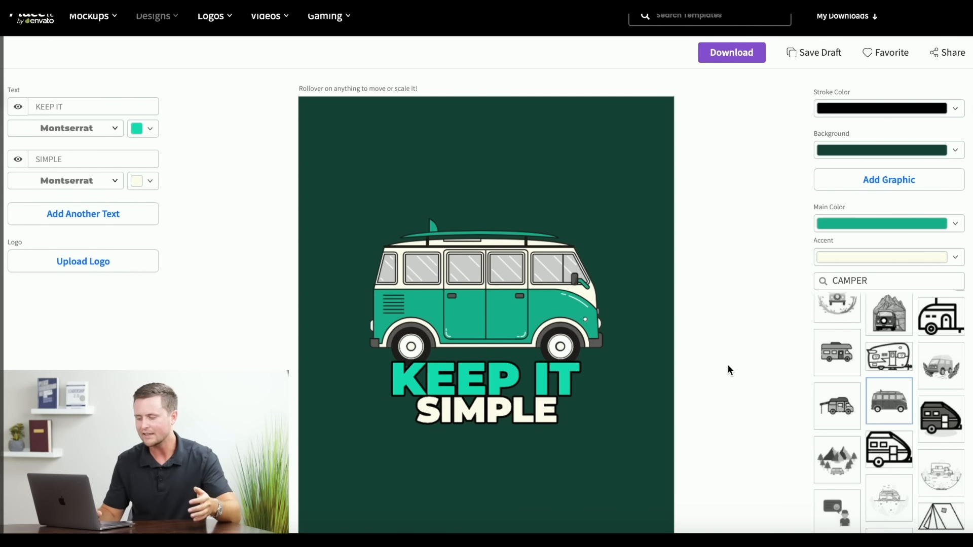
# Make the design's background transparent in place of the dark green.
pyautogui.scroll(-1, 728, 364)
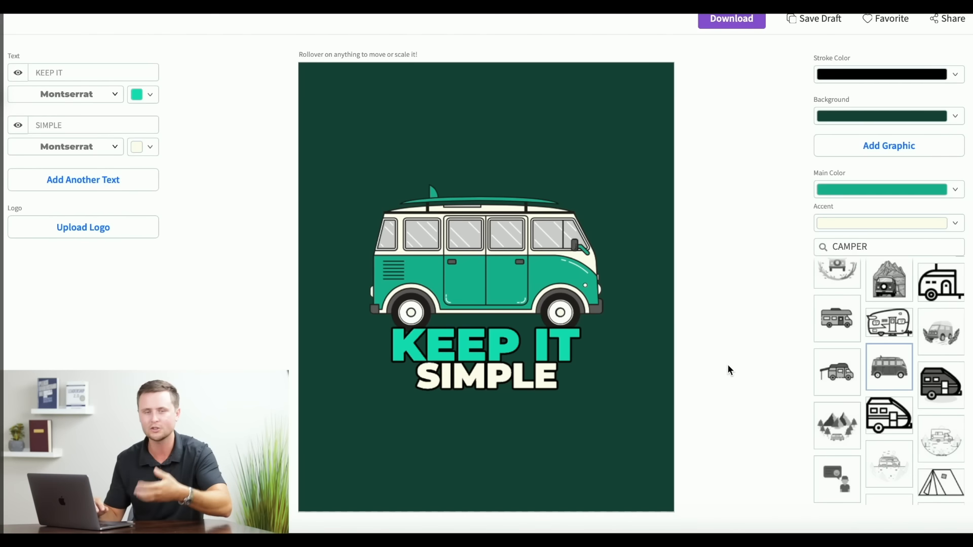
pyautogui.scroll(-1, 728, 364)
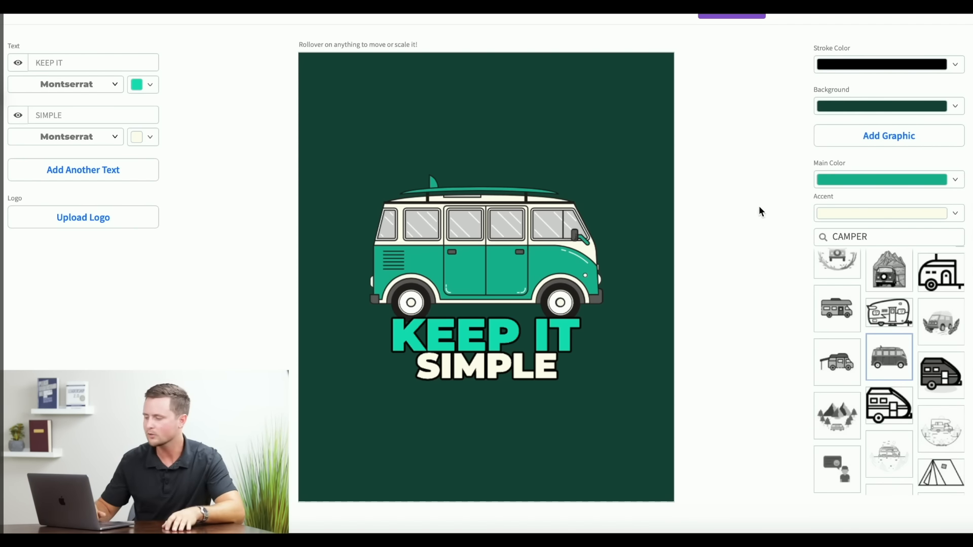
pyautogui.click(955, 108)
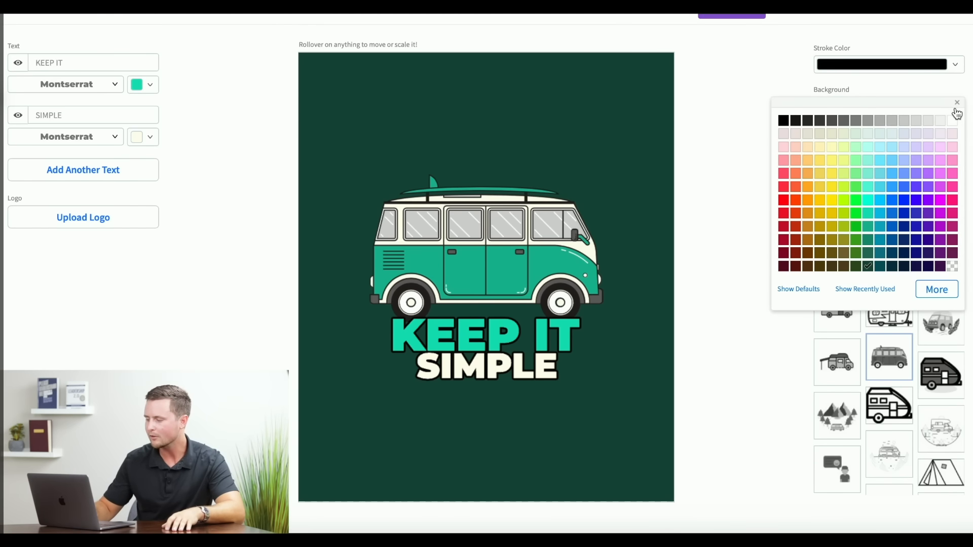
pyautogui.click(953, 268)
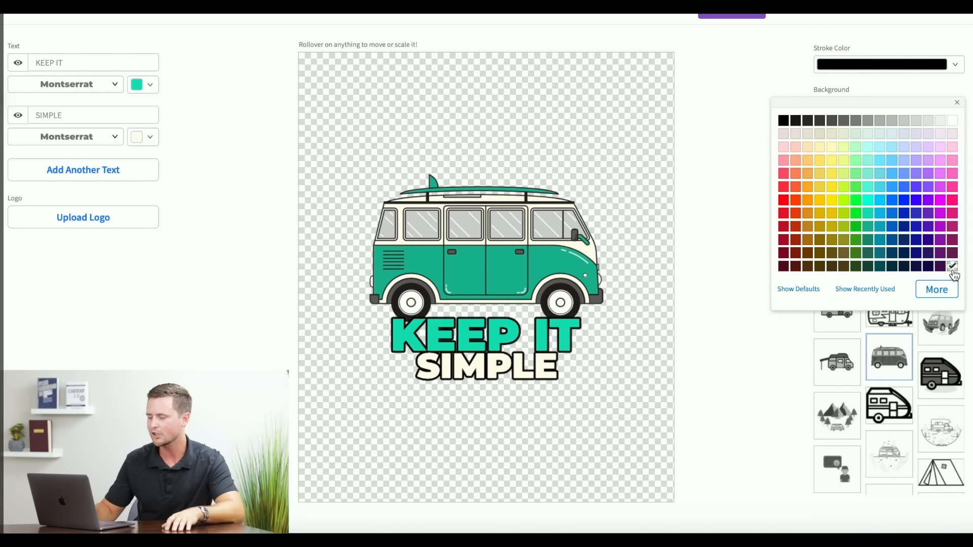
pyautogui.click(735, 370)
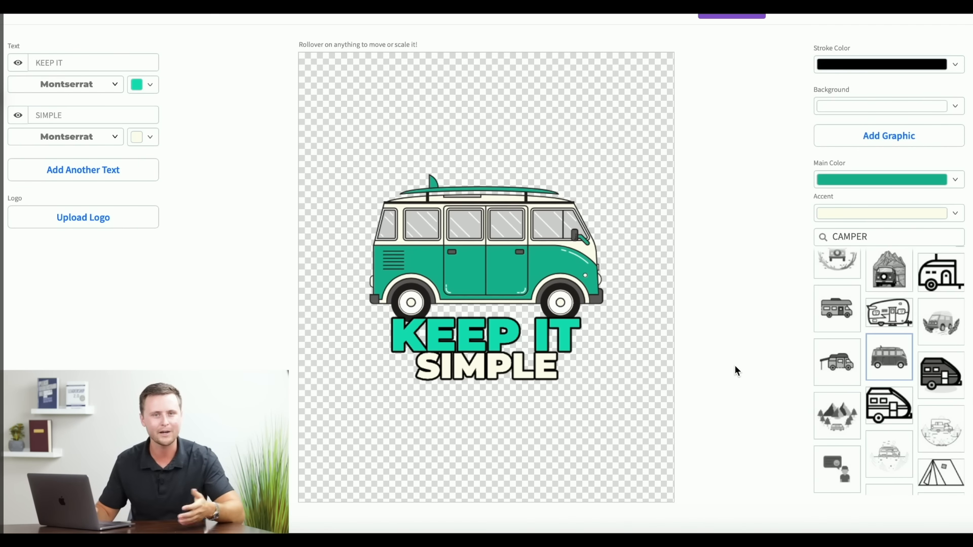
# Download the finished camper design and inspect the saved image's edges up close.
pyautogui.scroll(3, 734, 365)
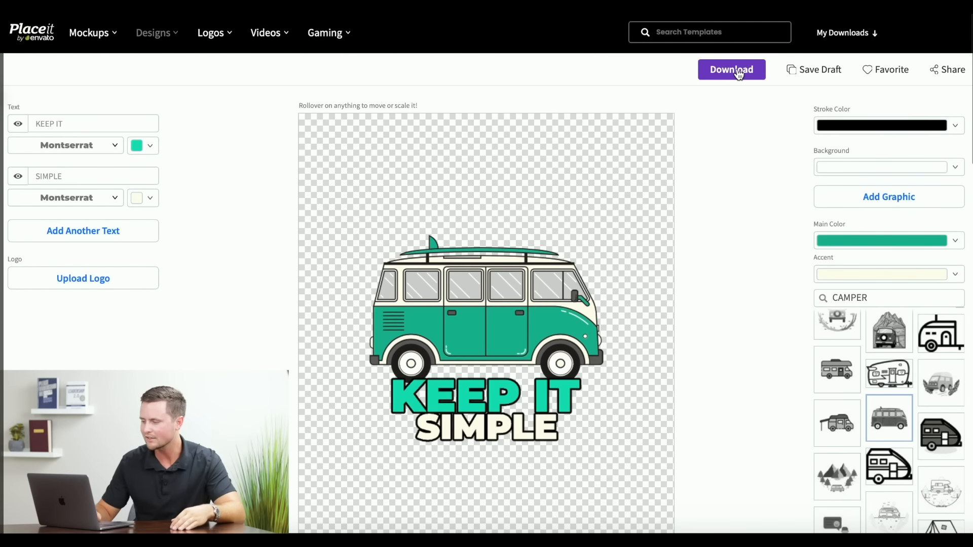
pyautogui.click(739, 74)
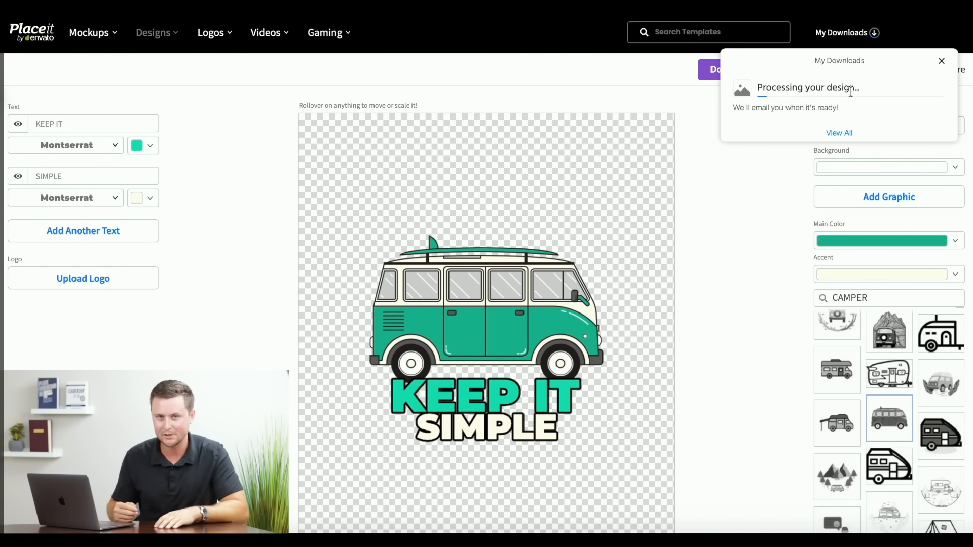
pyautogui.click(824, 91)
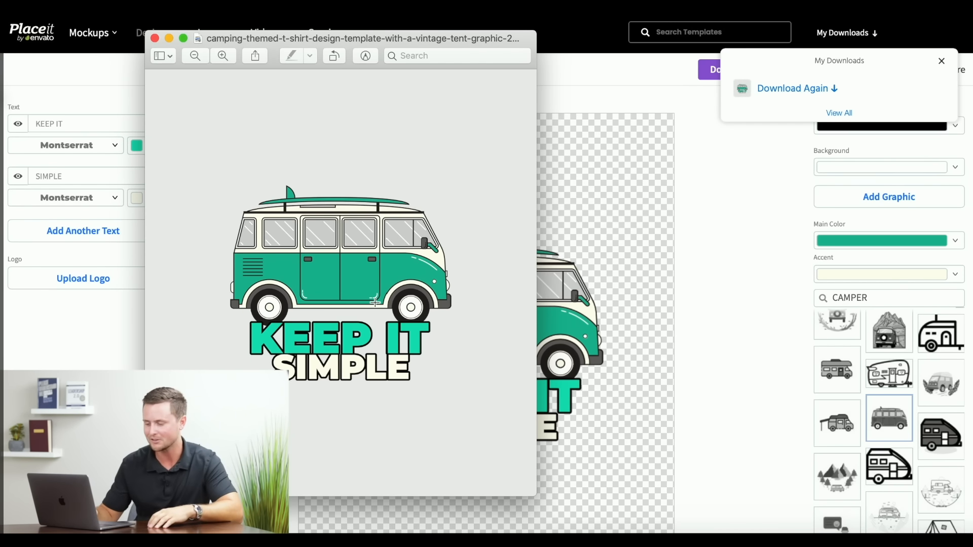
pyautogui.scroll(10, 375, 302)
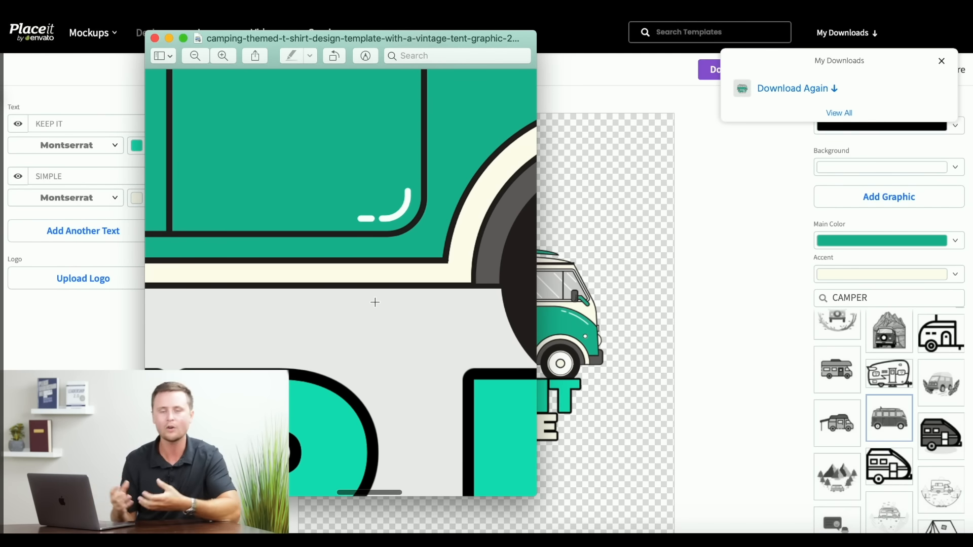
pyautogui.scroll(-10, 375, 302)
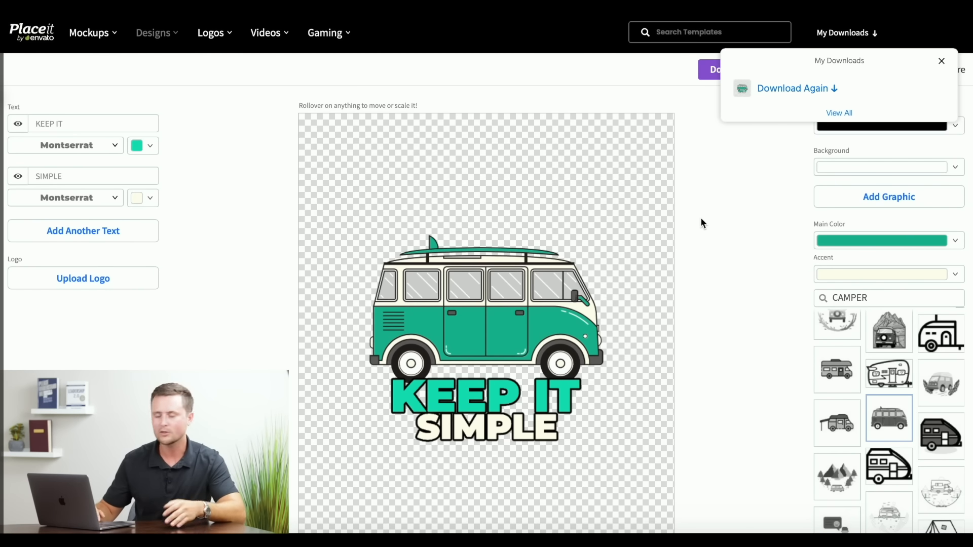
# Go to the full list of downloads and open the camper design in the Crop / Resize tool.
pyautogui.click(840, 113)
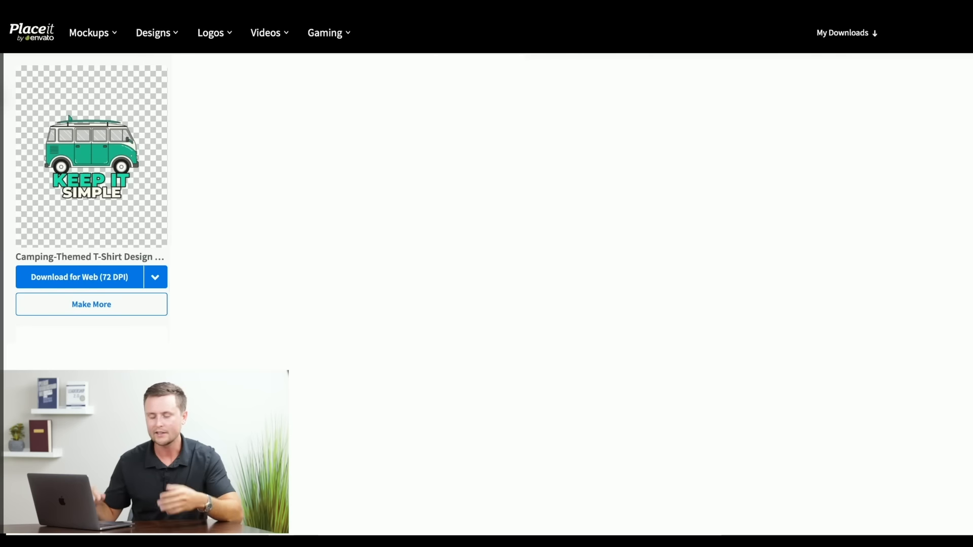
pyautogui.click(150, 283)
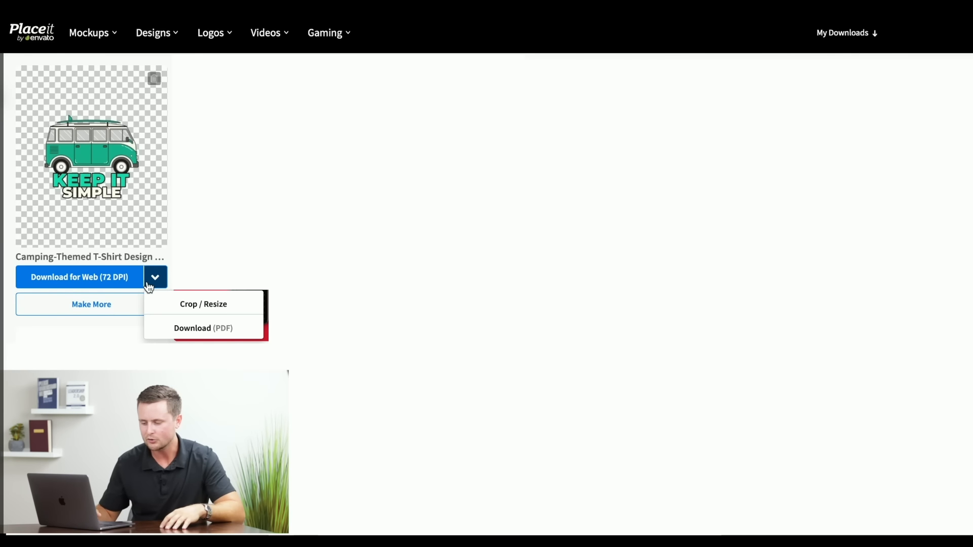
pyautogui.click(172, 304)
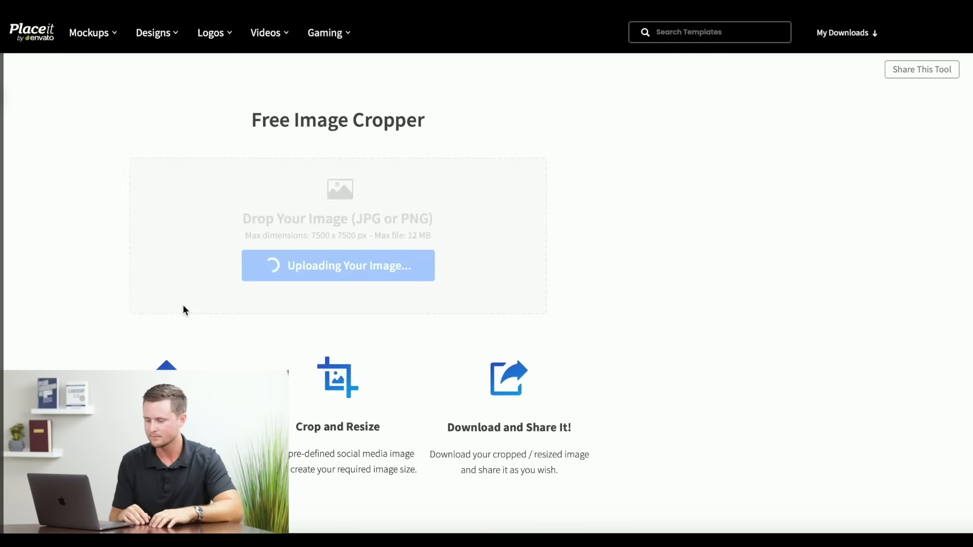
pyautogui.scroll(-2, 183, 305)
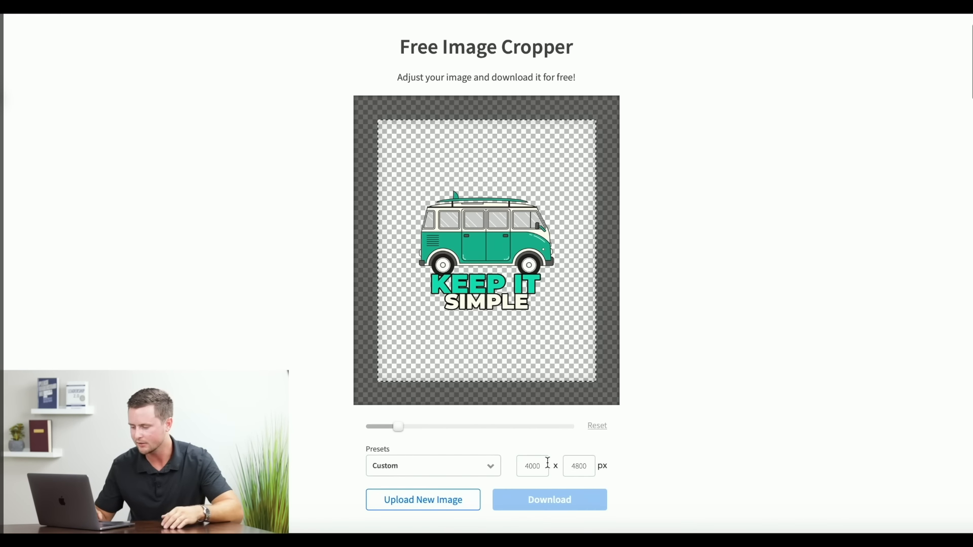
# Set the custom image size to 4500 x 5400 px and shift the artwork upward within the crop frame.
pyautogui.doubleClick(533, 467)
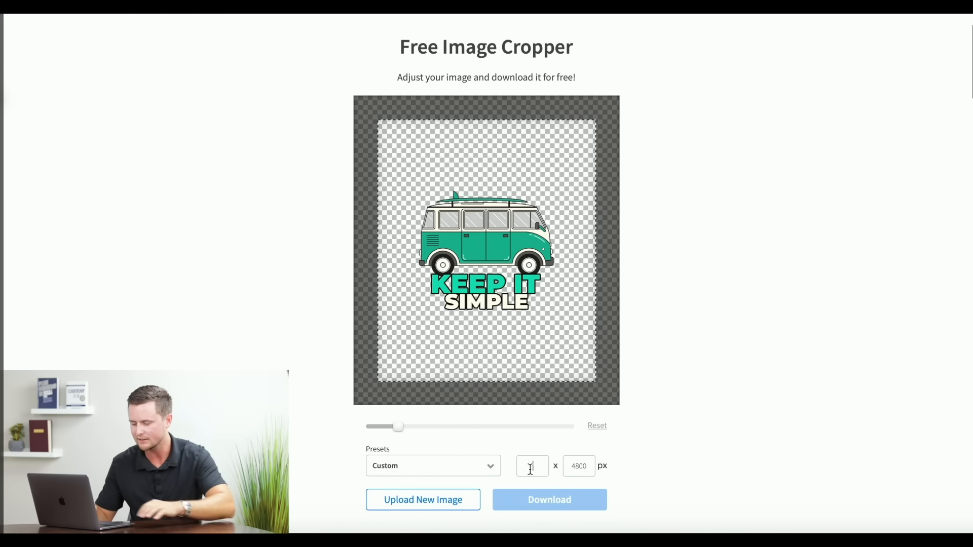
pyautogui.press('BackSpace')
pyautogui.write('4500')
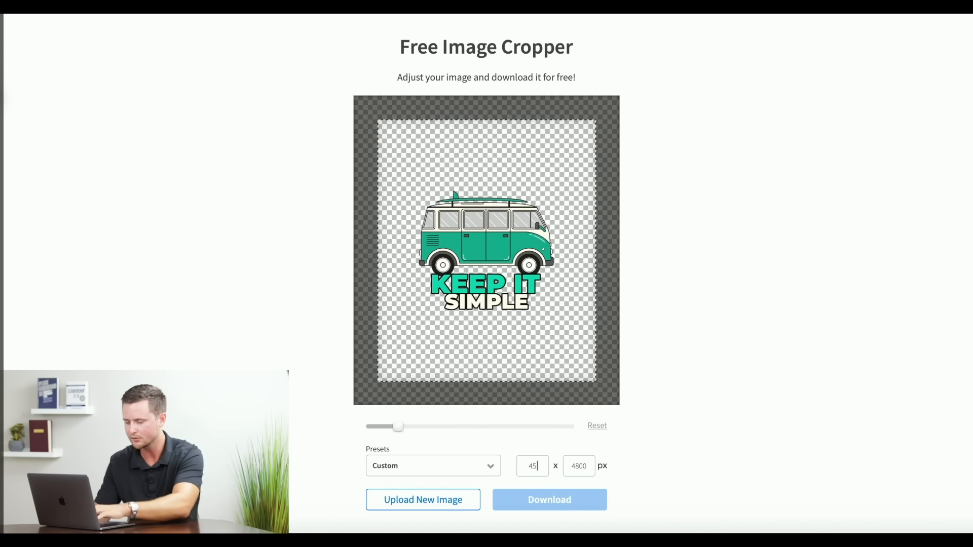
pyautogui.press('Tab')
pyautogui.write('54000')
pyautogui.press('BackSpace')
pyautogui.click(786, 433)
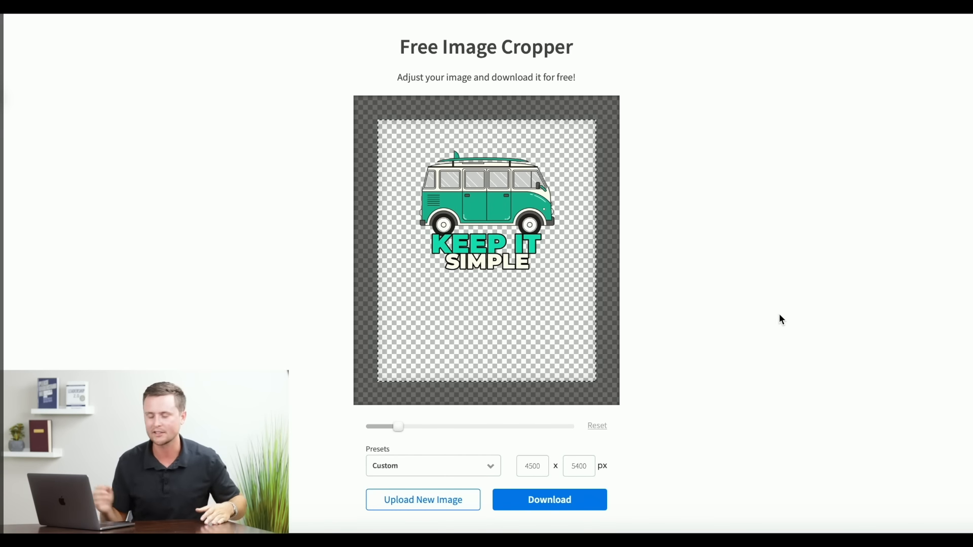
# Download the resized design and view the saved PNG.
pyautogui.click(564, 503)
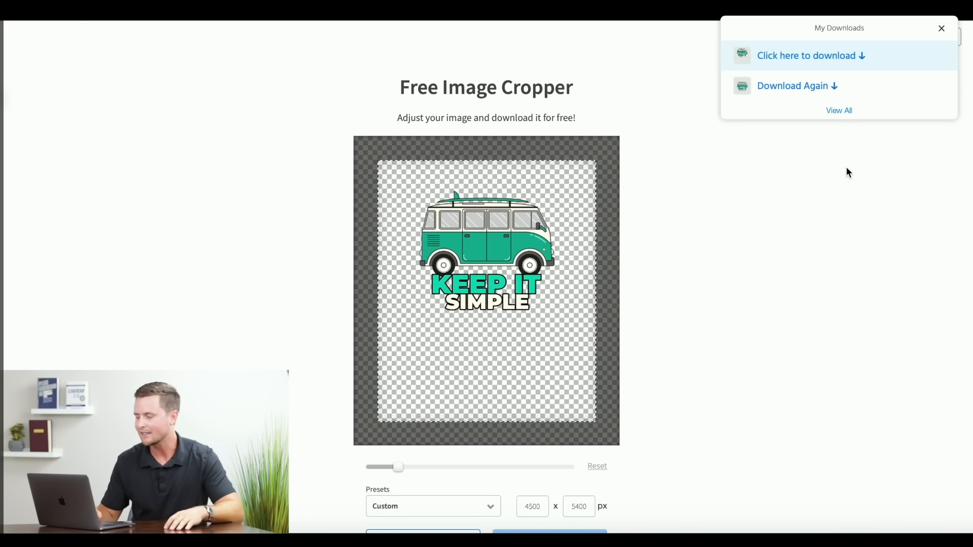
pyautogui.click(809, 56)
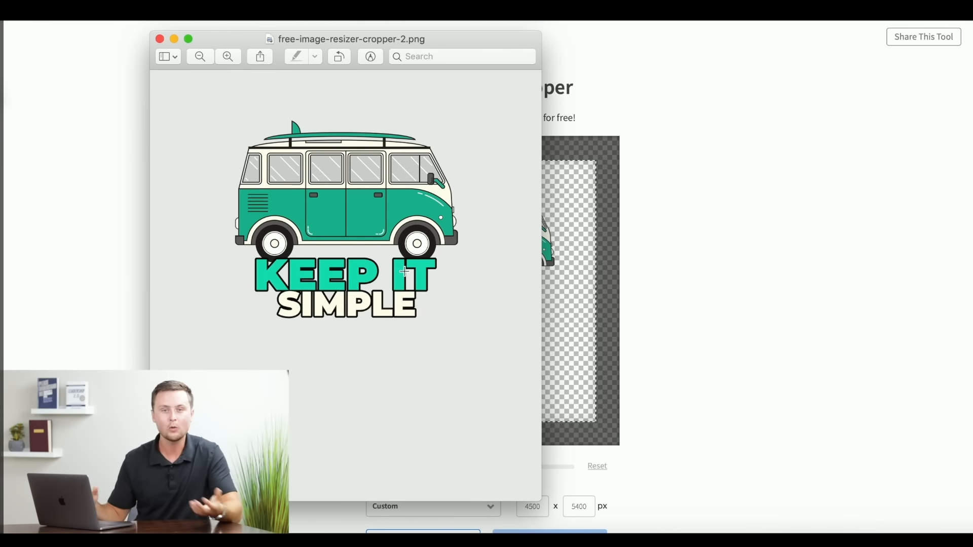
pyautogui.scroll(-3, 492, 379)
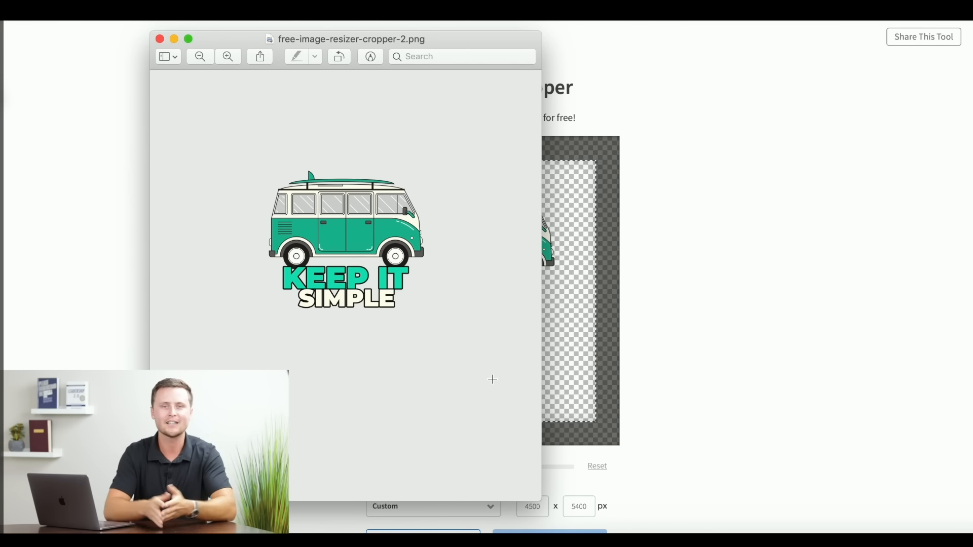